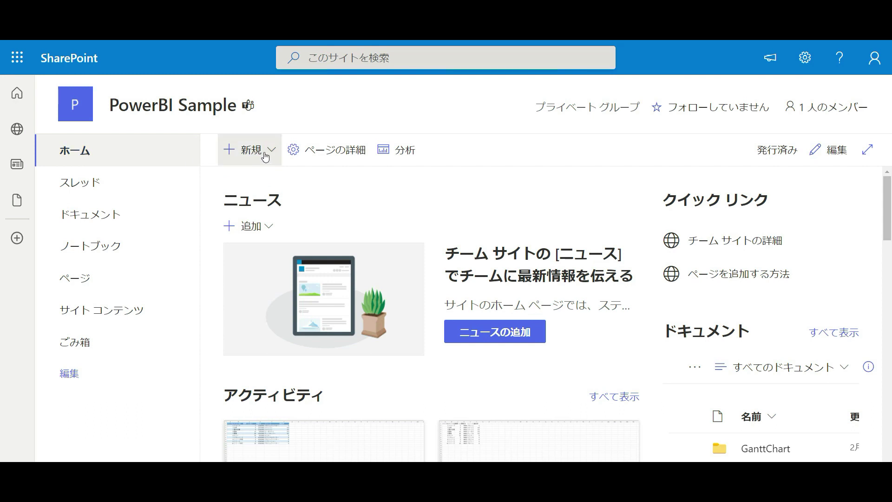
Step: Create a blank list named TestList on the PowerBI Sample site, shown in the site navigation
click(263, 188)
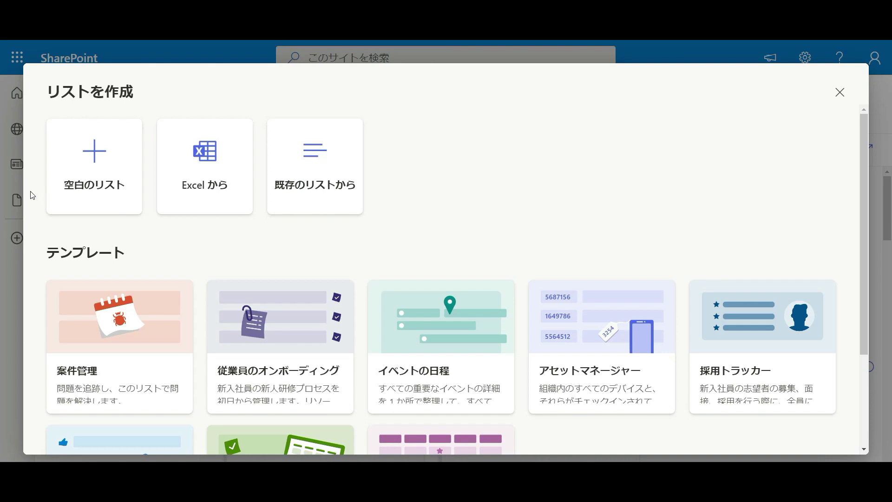
click(95, 169)
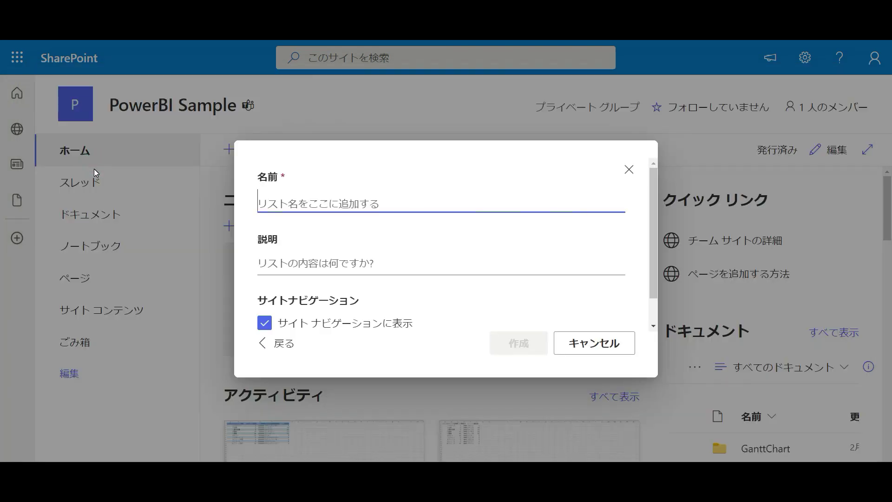
text(Tes)
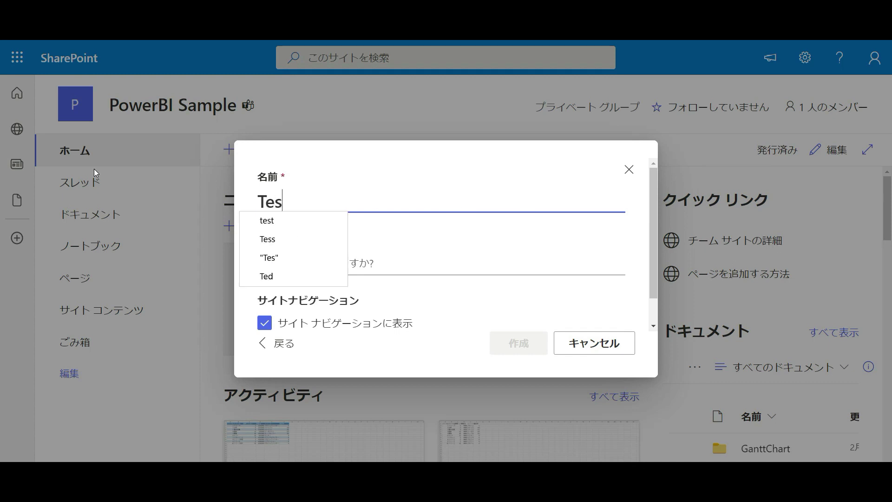
text(tList)
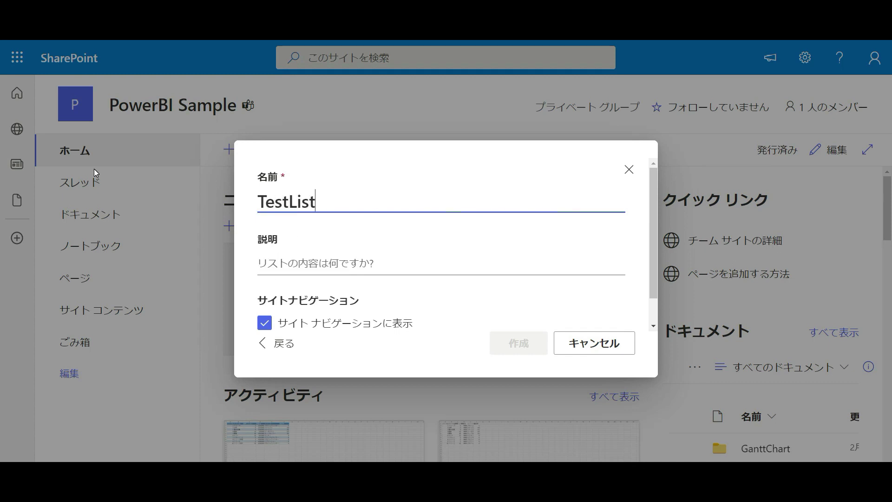
click(519, 343)
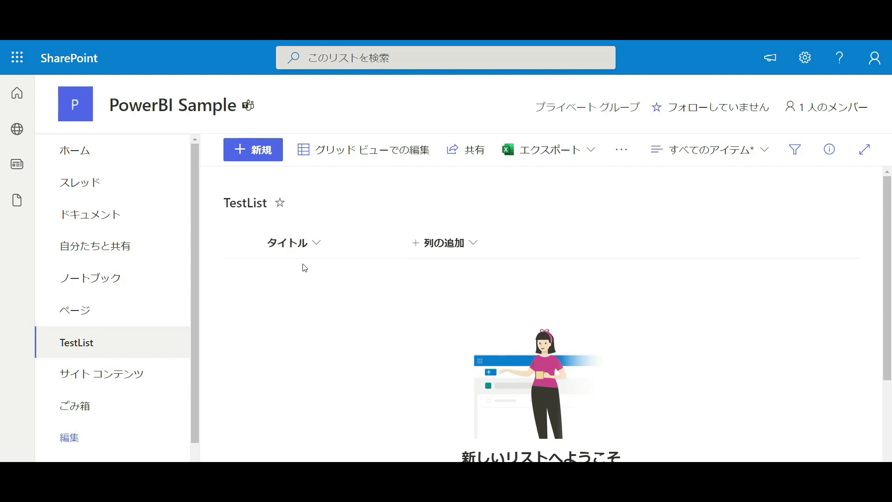
Step: Rename the タイトル column of TestList to Task
click(315, 242)
mouse_move(347, 386)
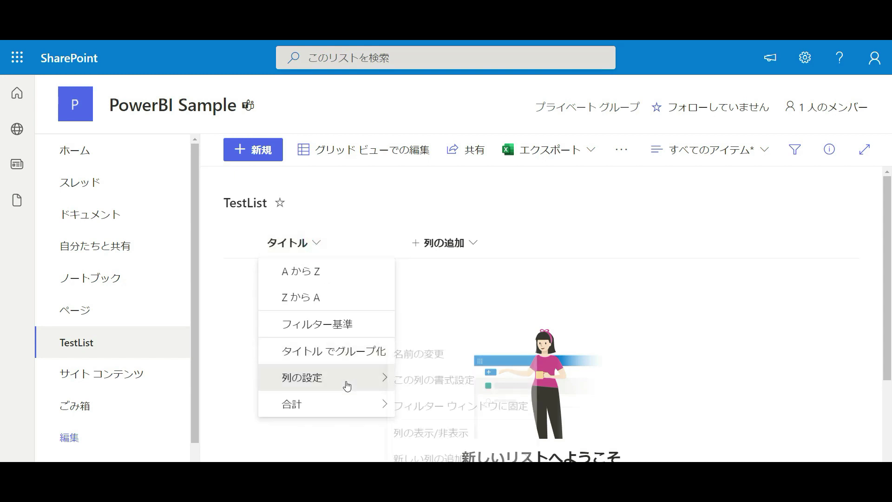
click(455, 358)
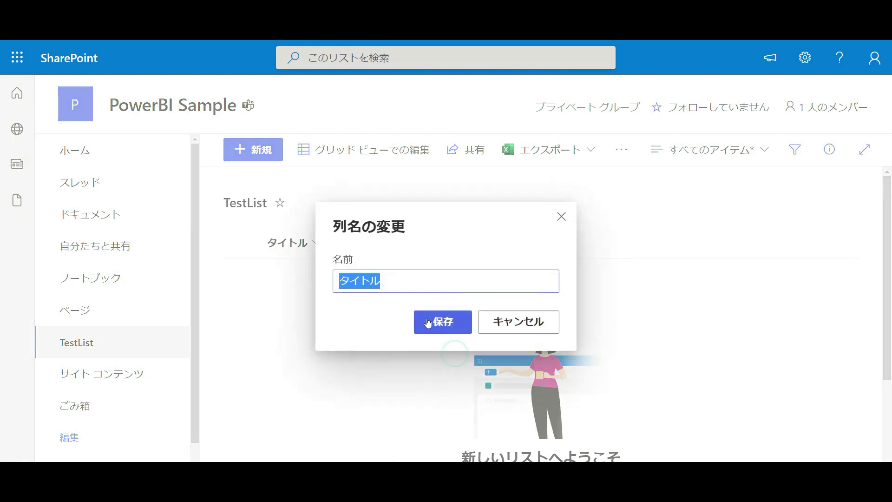
text(Task)
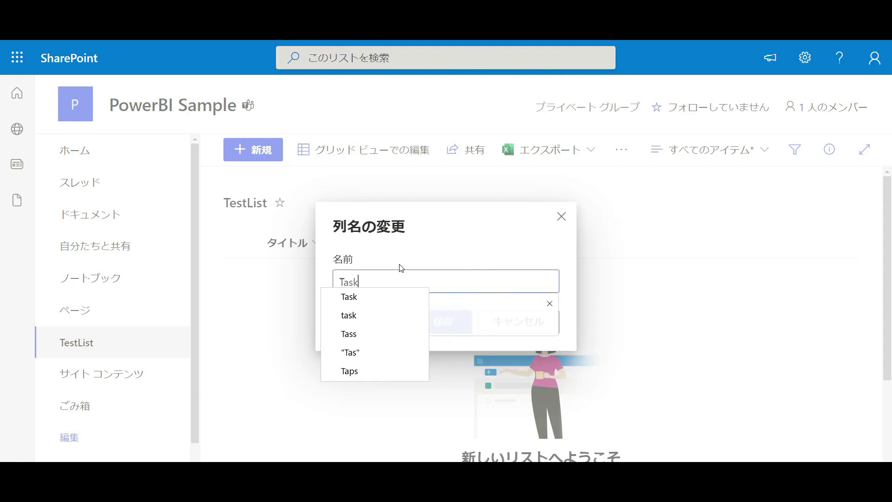
click(445, 322)
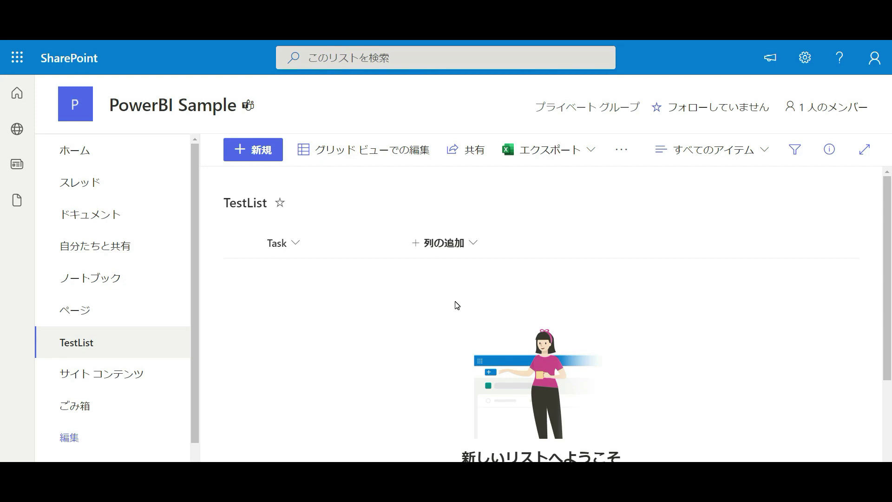
Step: Add a date and time (日付と時刻) column named Date to TestList, with its default value left at なし
click(458, 245)
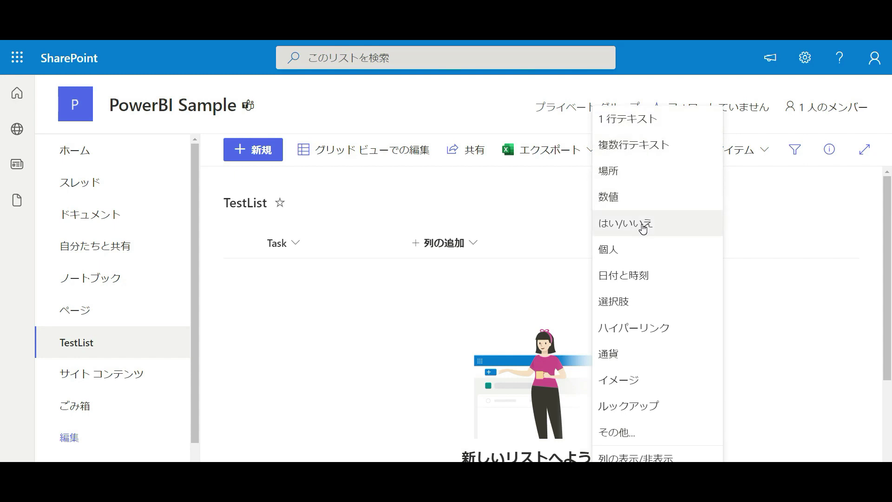
click(649, 279)
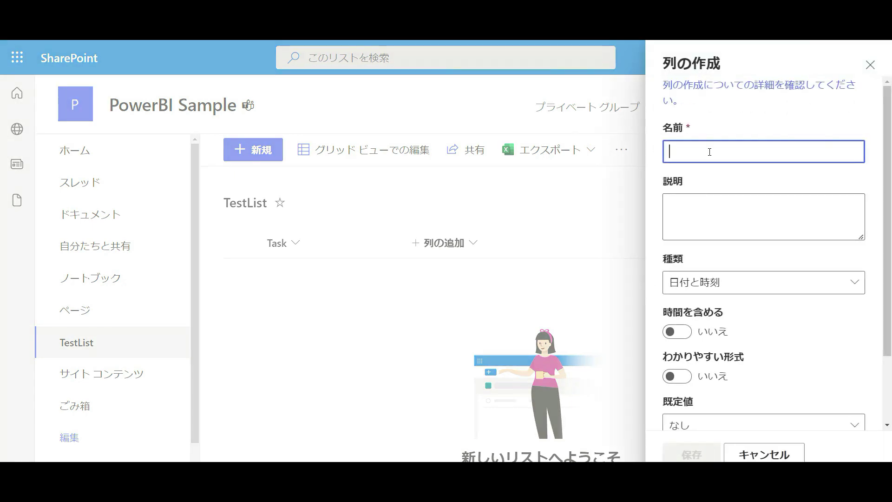
text(Date)
click(710, 152)
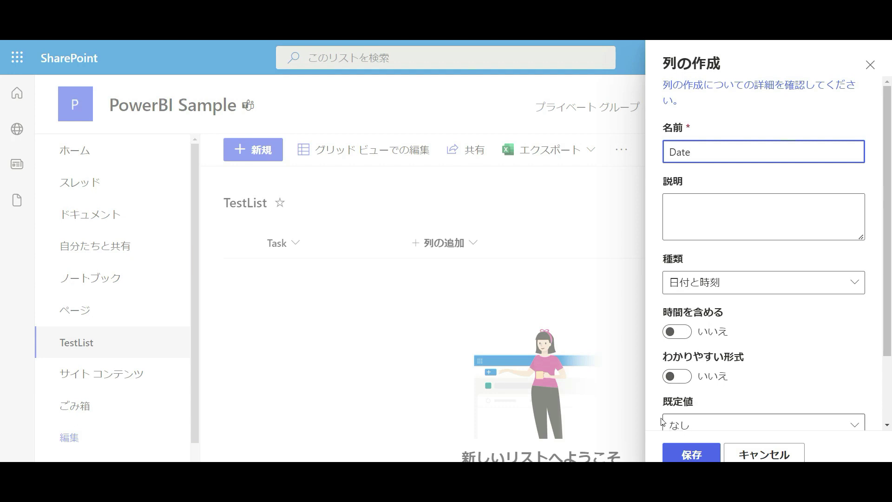
scroll(665, 421, down, 2)
click(726, 342)
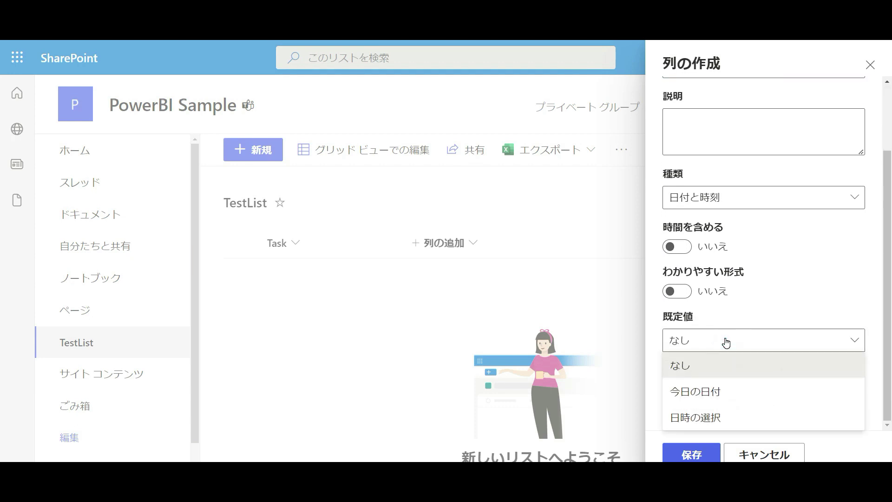
click(727, 343)
click(723, 400)
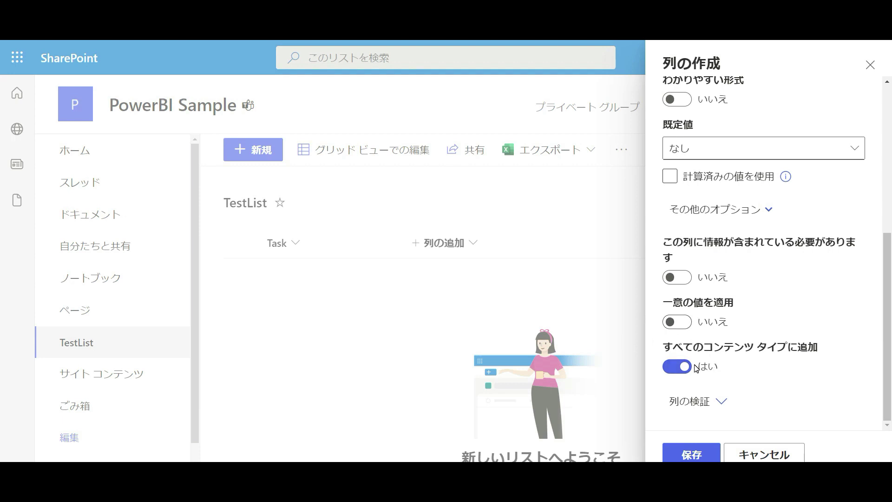
click(706, 457)
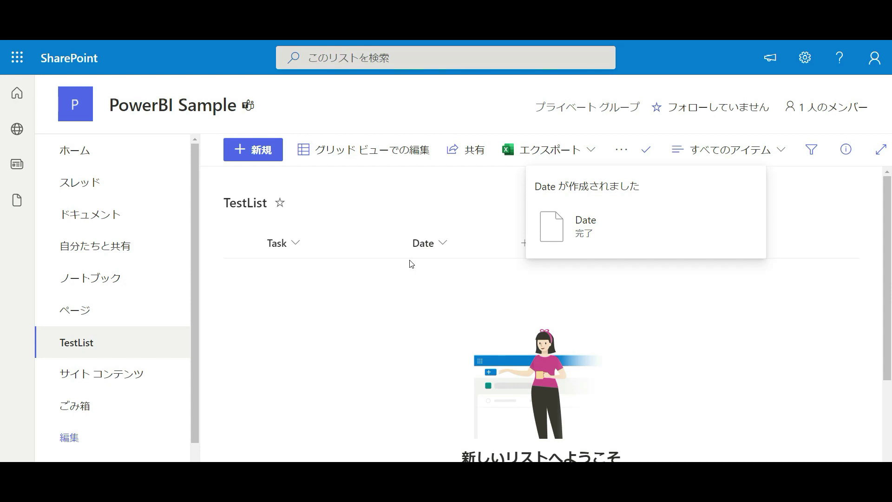
Step: Open the regional settings among all site settings and save them with time zone (UTC+09:00) 大阪、札幌、東京 and locale 日本語
click(805, 57)
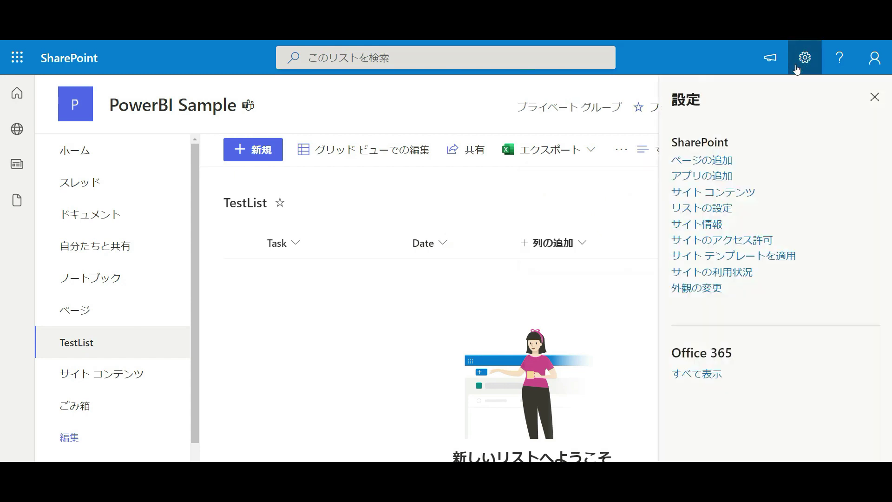
click(715, 226)
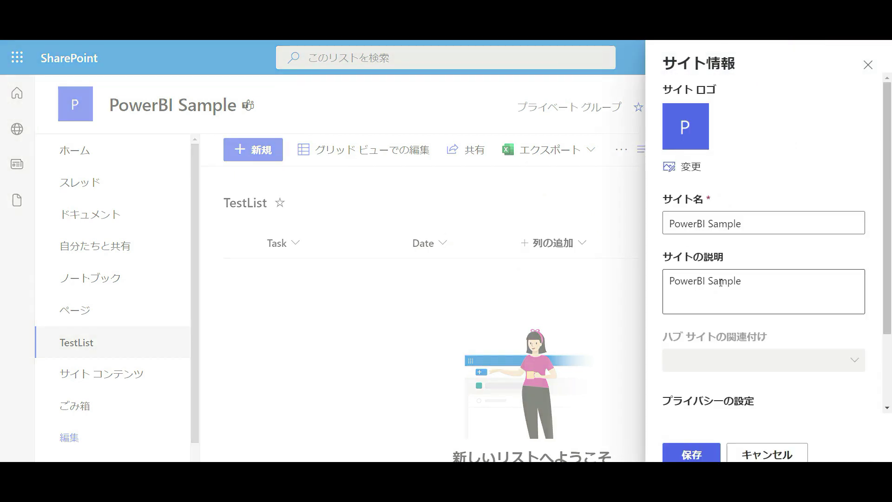
scroll(721, 282, down, 2)
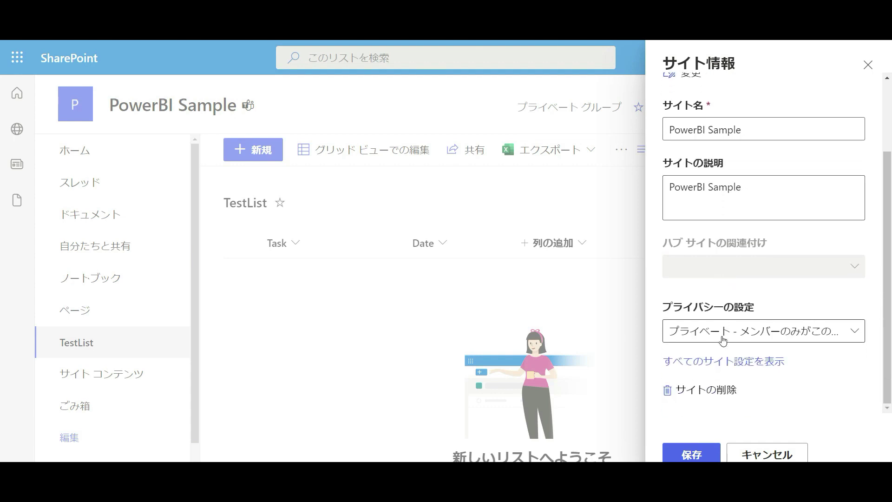
click(722, 365)
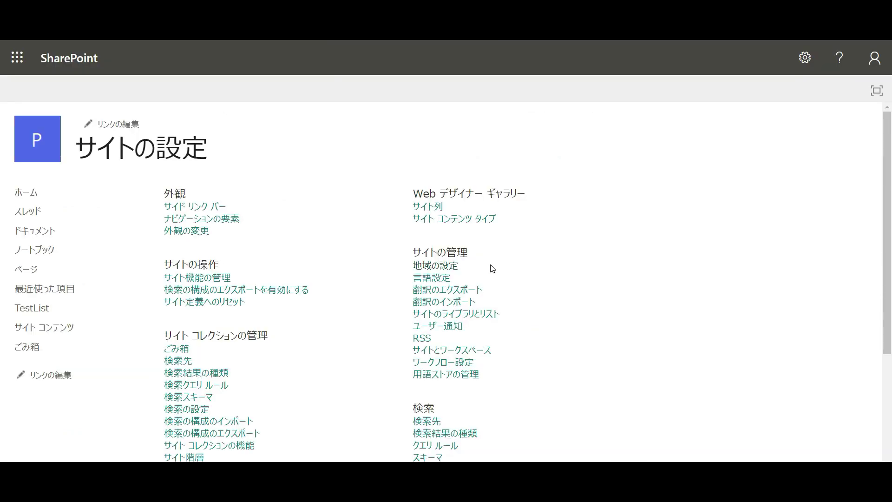
click(458, 270)
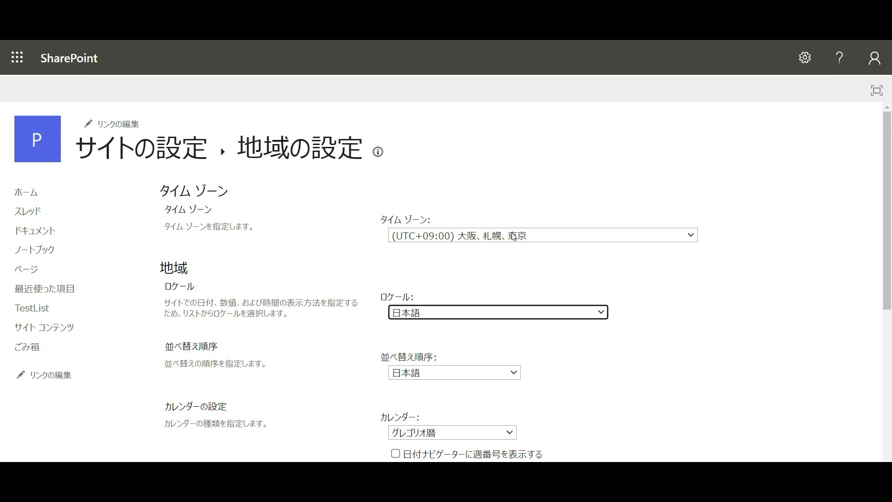
scroll(580, 267, down, 4)
scroll(580, 268, down, 3)
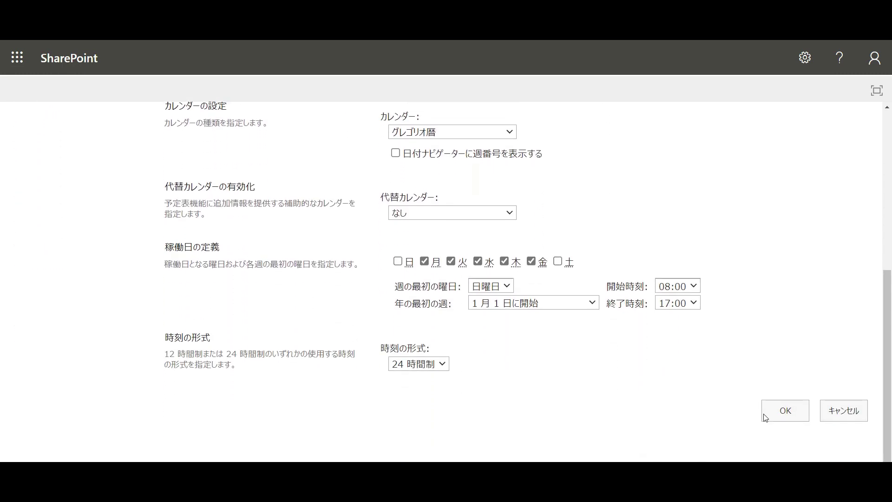
click(788, 412)
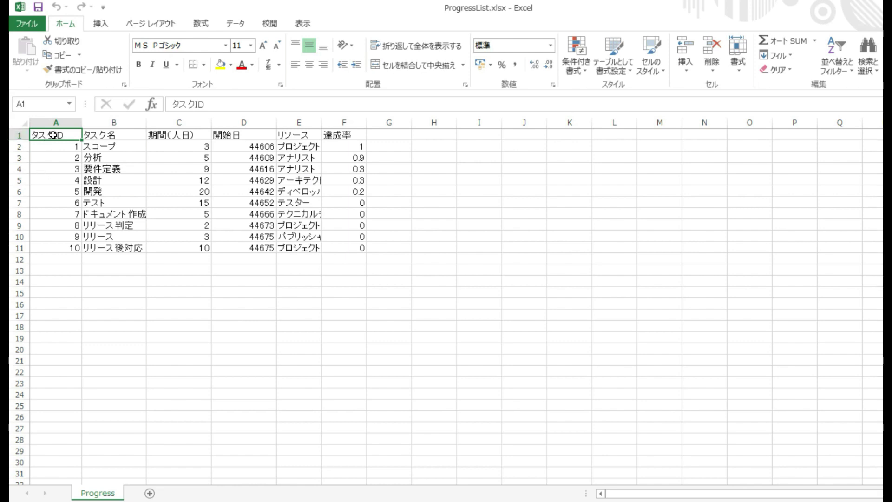
Step: In Excel, convert the range A1:F11 of ProgressList.xlsx into a table that uses the first row as headers
mouse_move(56, 135)
mouse_down()
mouse_move(152, 188)
mouse_move(264, 214)
mouse_move(344, 249)
mouse_up()
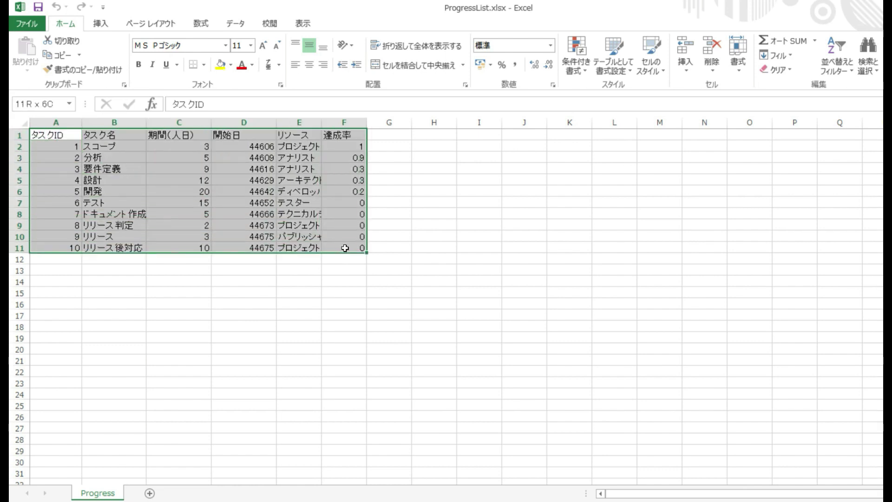
click(101, 24)
click(105, 51)
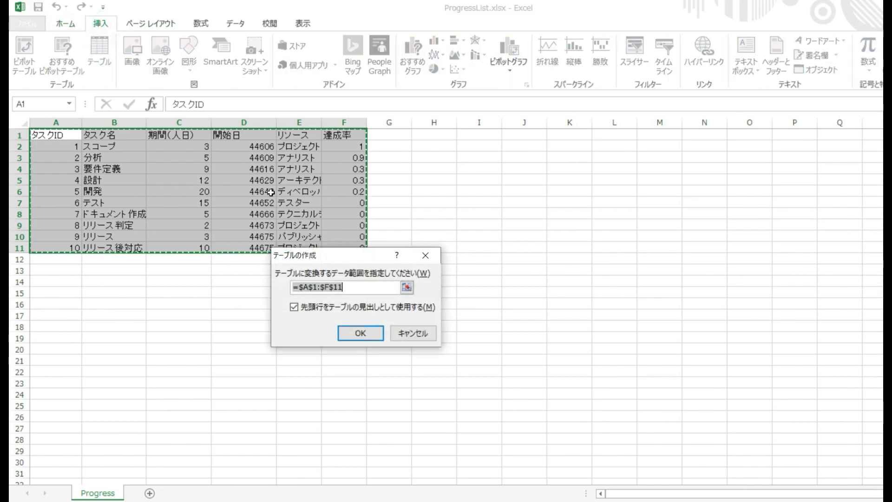
click(358, 331)
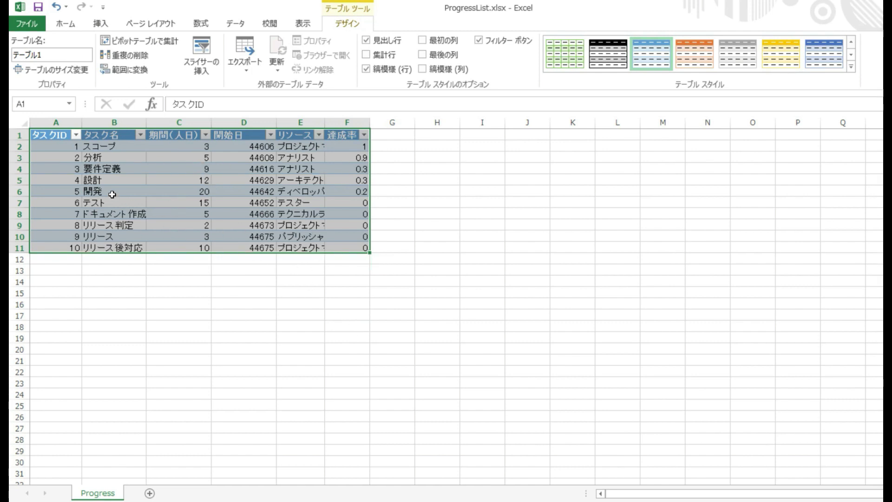
click(297, 181)
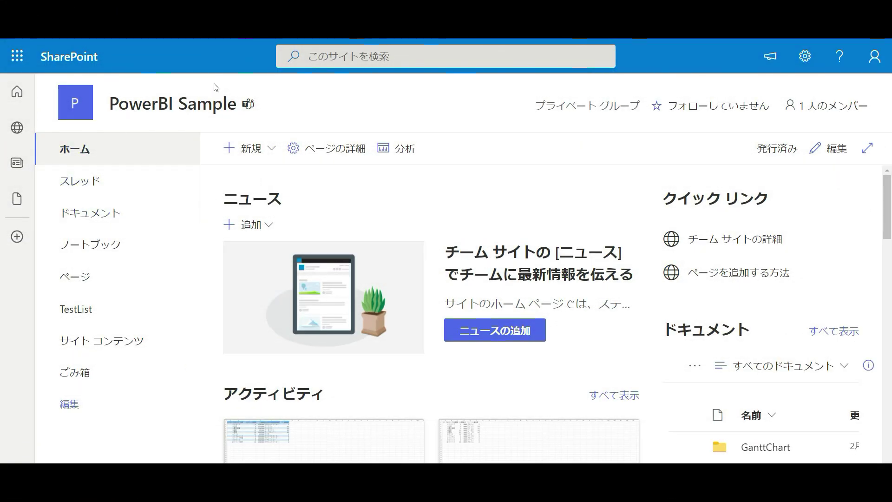
Step: Back on the SharePoint site, start a new list from Excel and upload ProgressList.xlsx from this device
click(242, 146)
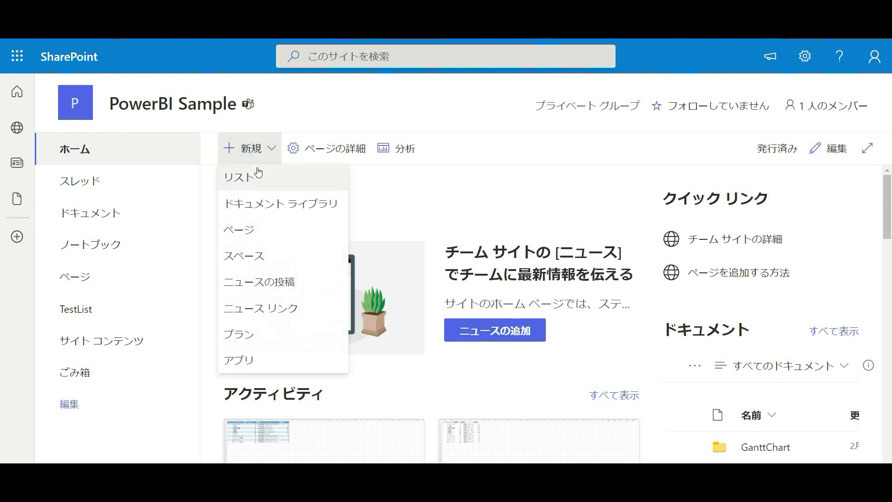
click(258, 174)
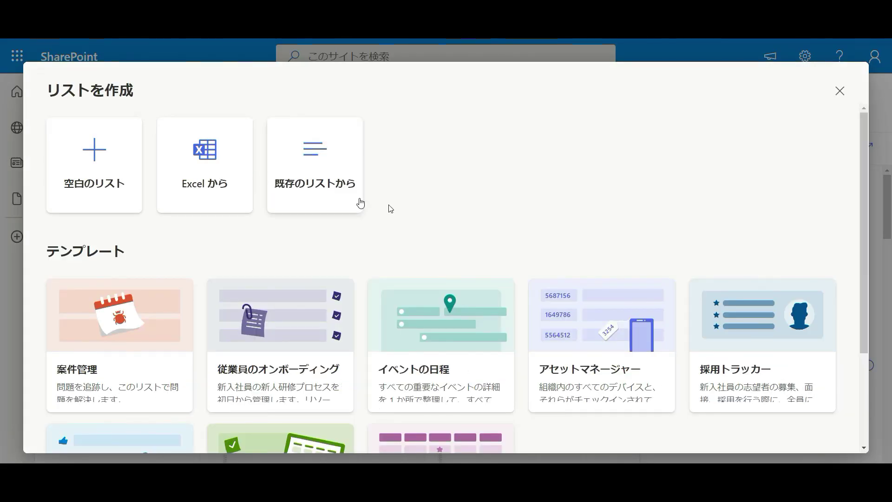
click(221, 184)
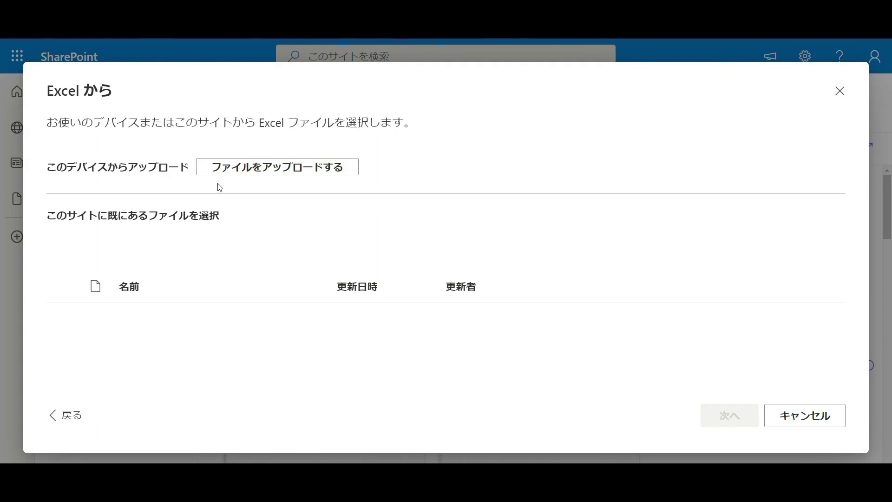
click(242, 173)
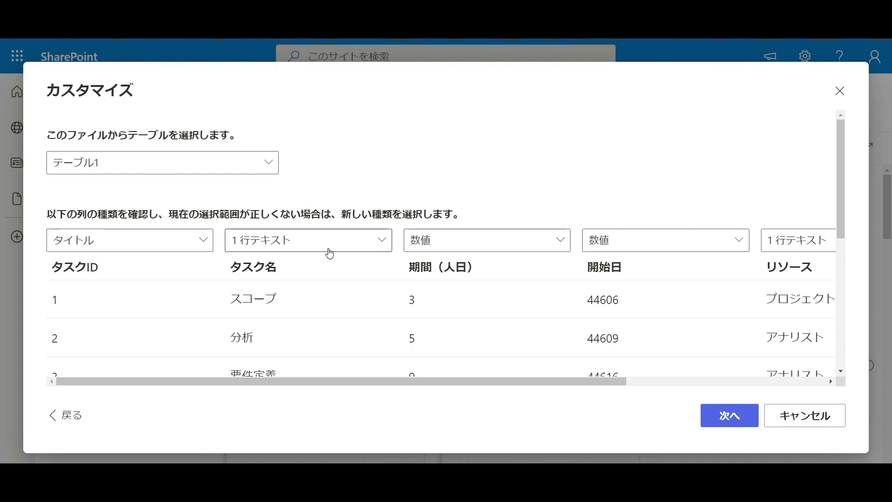
Step: Set the imported 開始日 column's type to 日付と時刻 and continue to naming the list
click(471, 247)
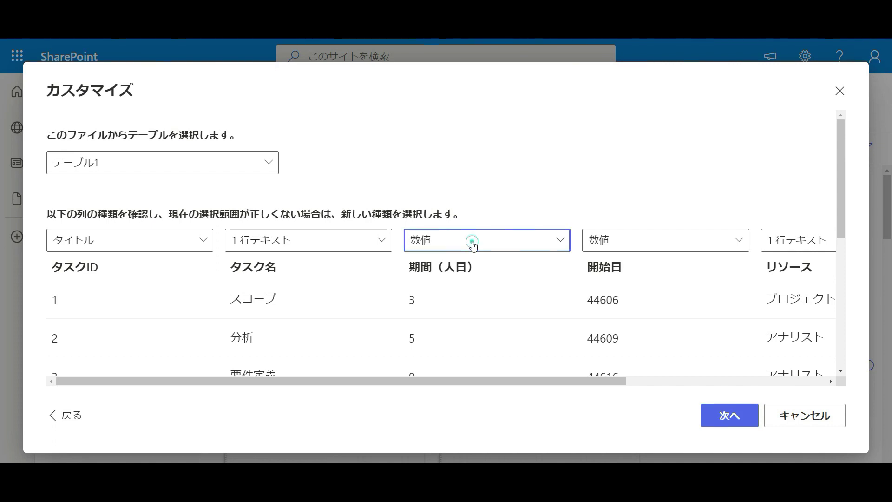
click(473, 241)
click(593, 242)
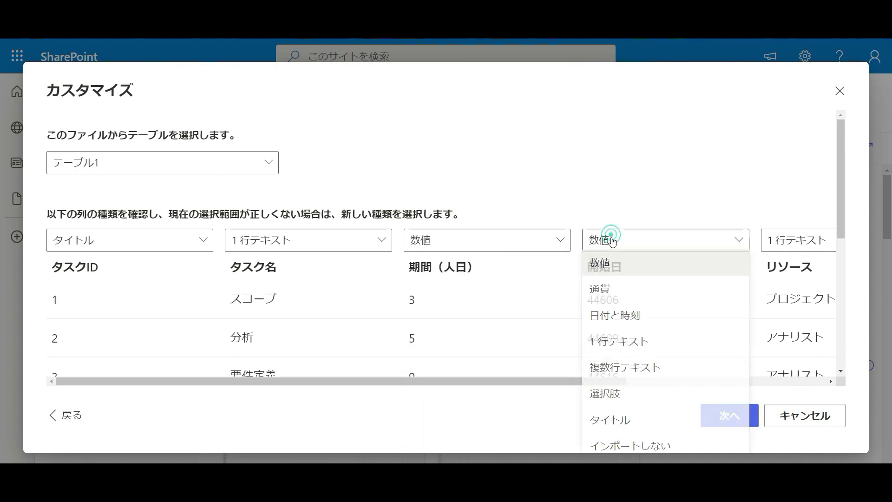
click(618, 319)
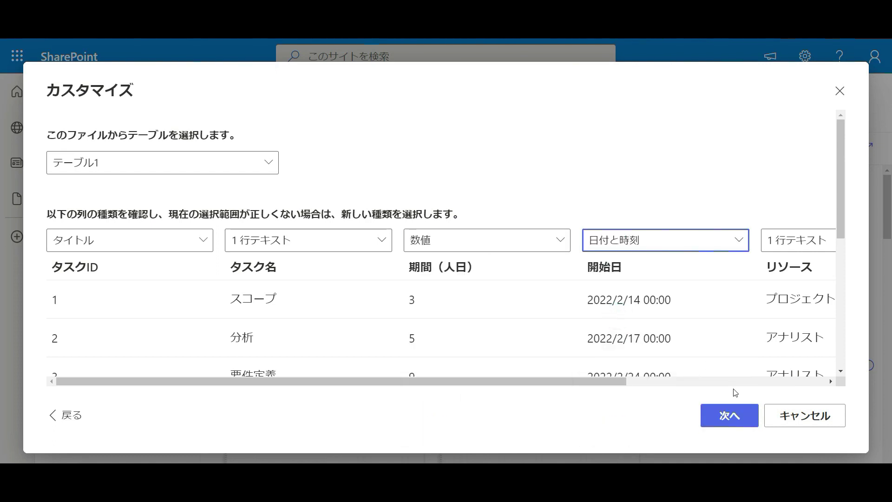
click(731, 415)
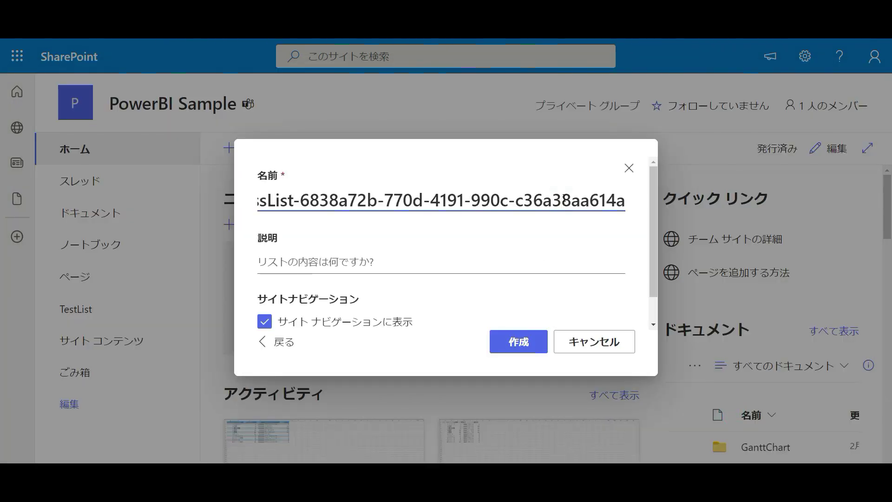
Step: Name the imported list ProgressList and create it with the site navigation entry kept
key(ctrl+a)
key(BackSpace)
text(P)
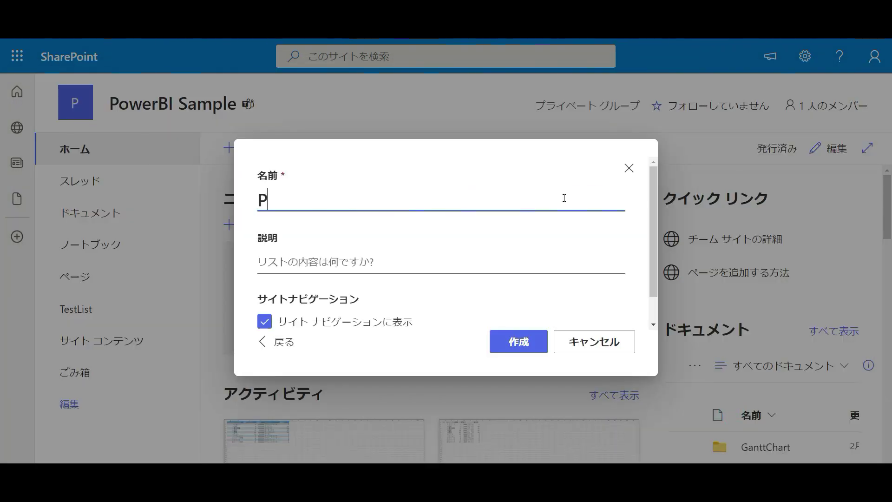
text(rog)
key(Down)
key(Return)
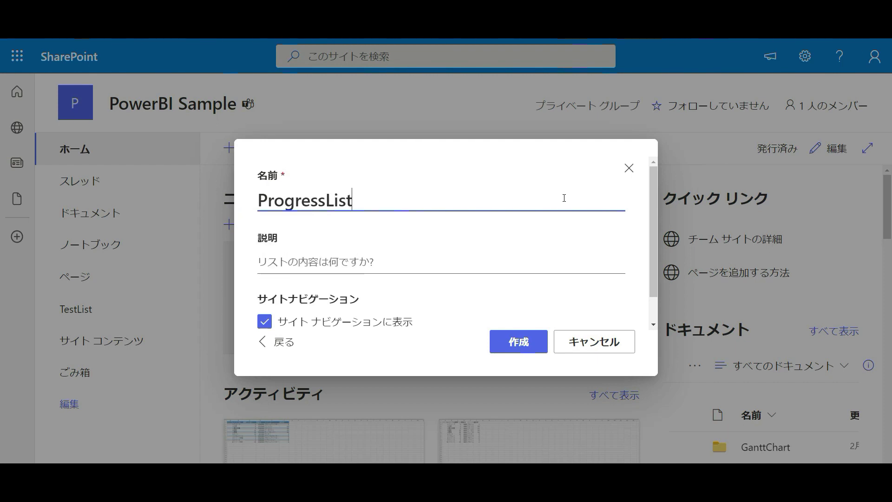
click(523, 350)
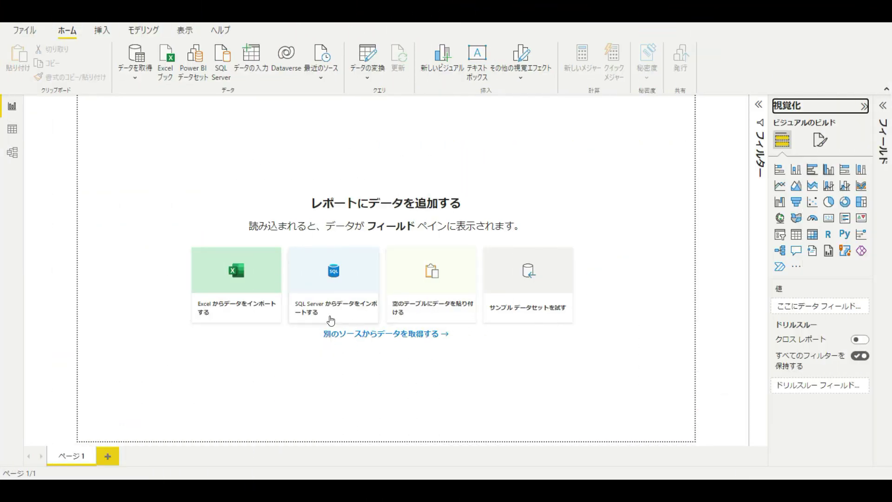
Step: Switch to Power BI Desktop, search all data sources for sharepoint and select SharePoint Online リスト
click(135, 82)
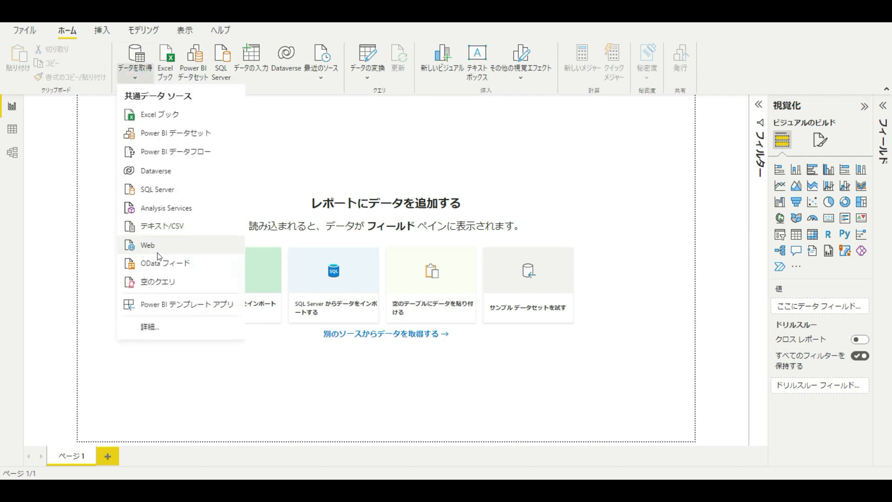
click(156, 328)
click(331, 95)
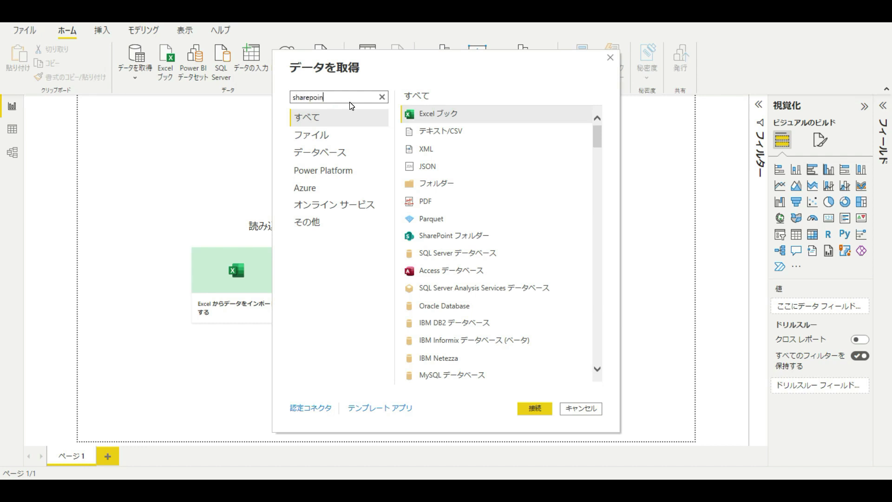
click(472, 132)
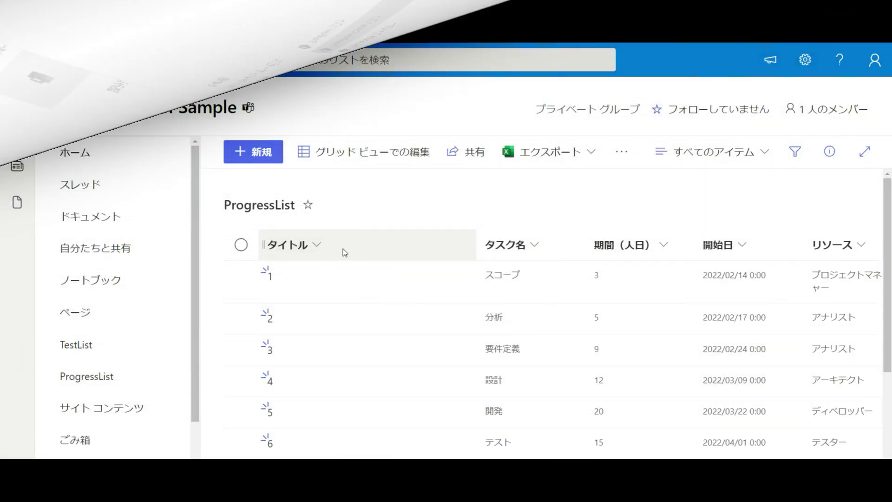
Step: In the SharePoint ProgressList, open the view's column show/hide settings and look through the available columns
click(315, 246)
mouse_move(330, 386)
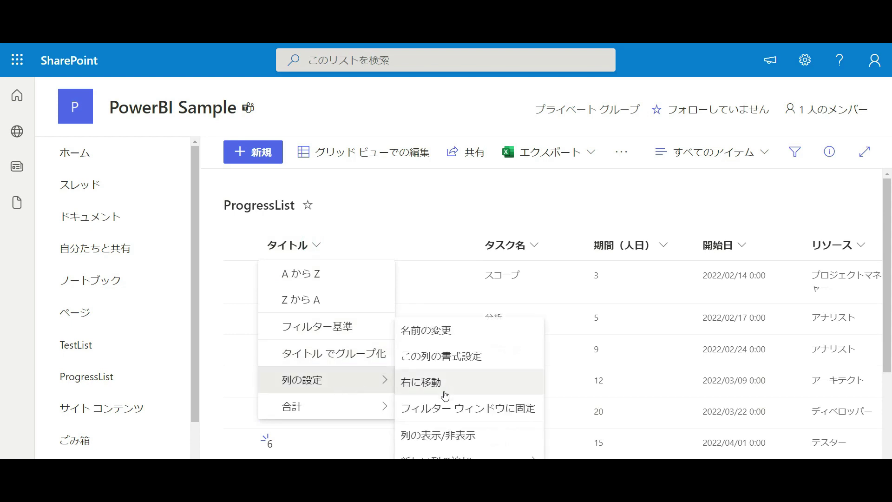
click(445, 436)
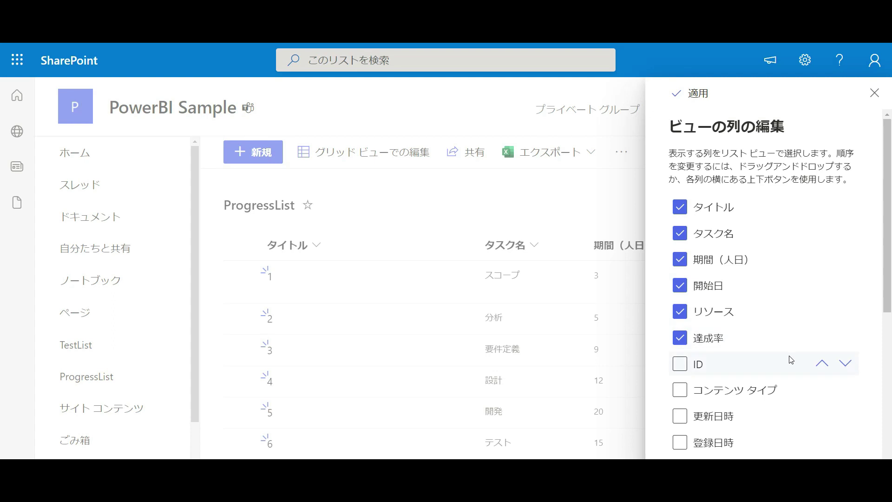
scroll(753, 299, down, 4)
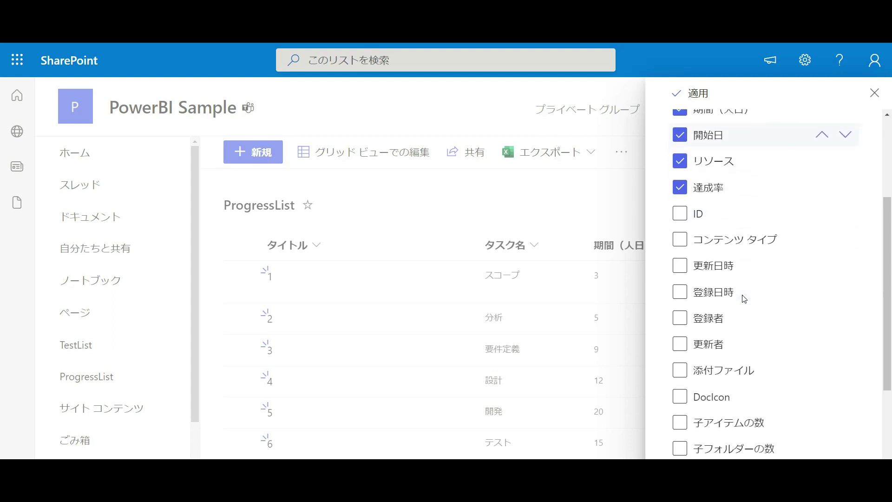
scroll(745, 298, down, 3)
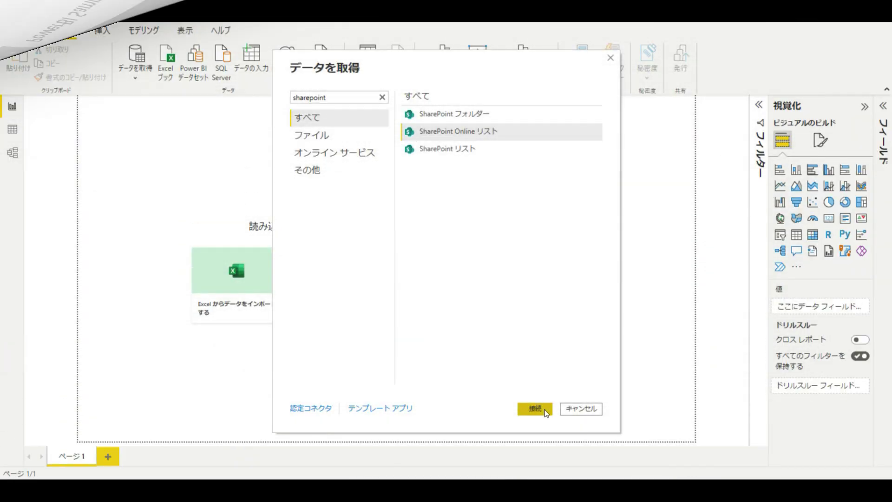
Step: Back in Power BI Desktop, connect to the PowerBISample site's lists with implementation 2.0 (ベータ) and show the advanced options
click(545, 409)
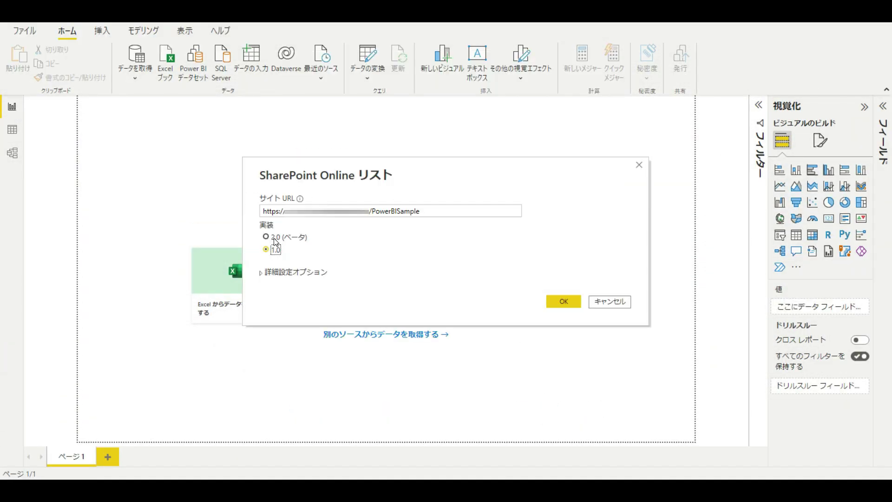
click(276, 238)
click(272, 274)
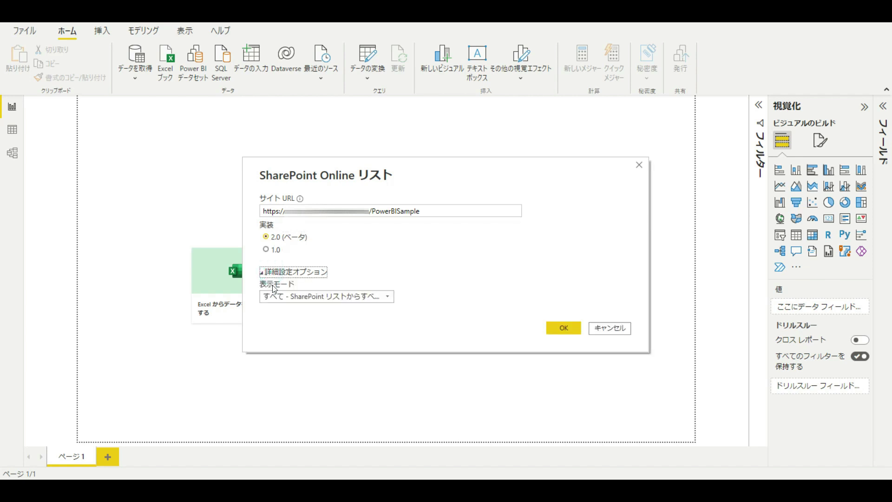